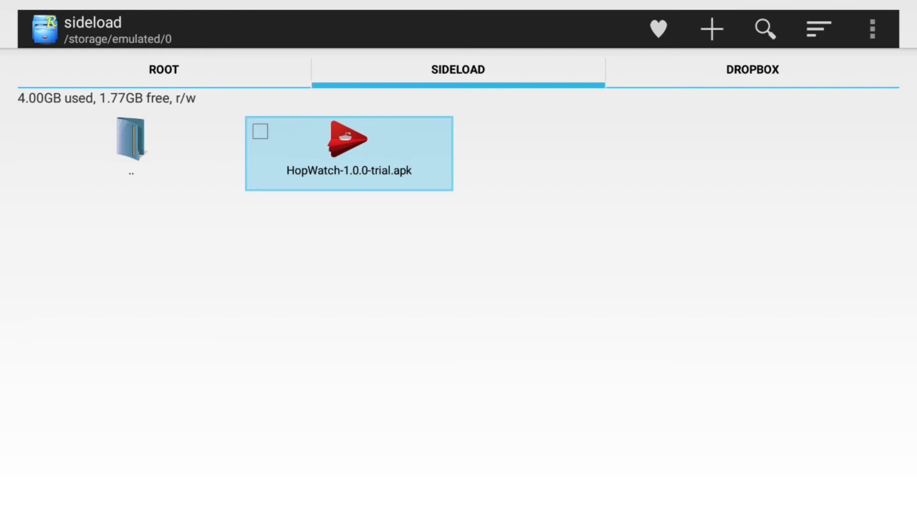
# Install HopWatch-1.0.0-trial.apk from the sideload folder, finish the installer and return to the home screen
pyautogui.press('Return')
pyautogui.press('Return')
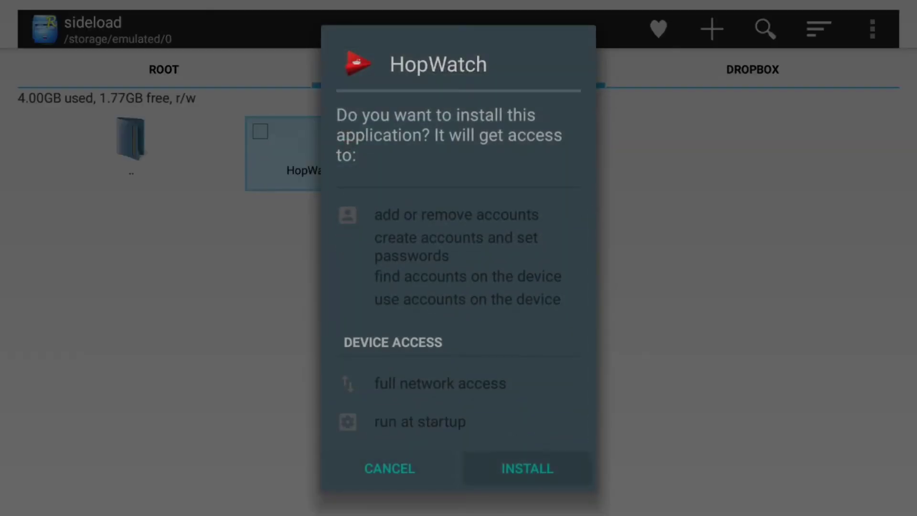
pyautogui.press('Return')
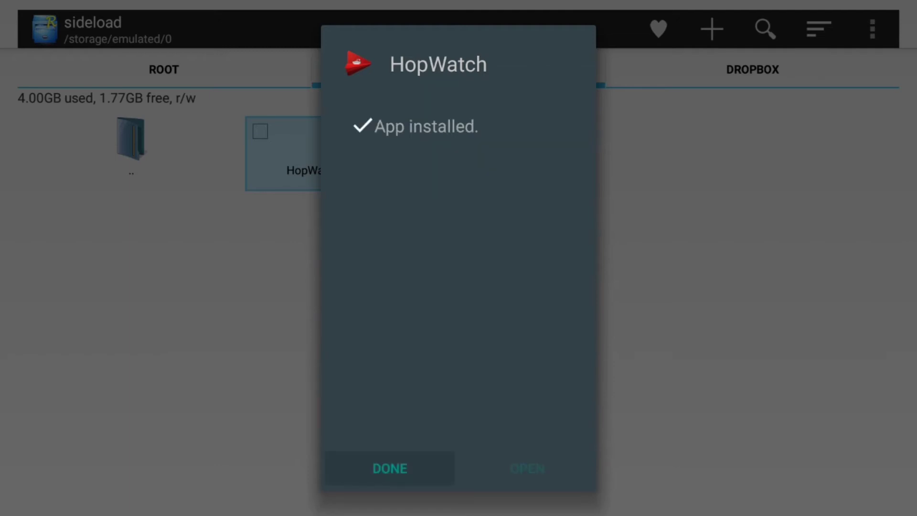
pyautogui.press('Return')
pyautogui.press('Home')
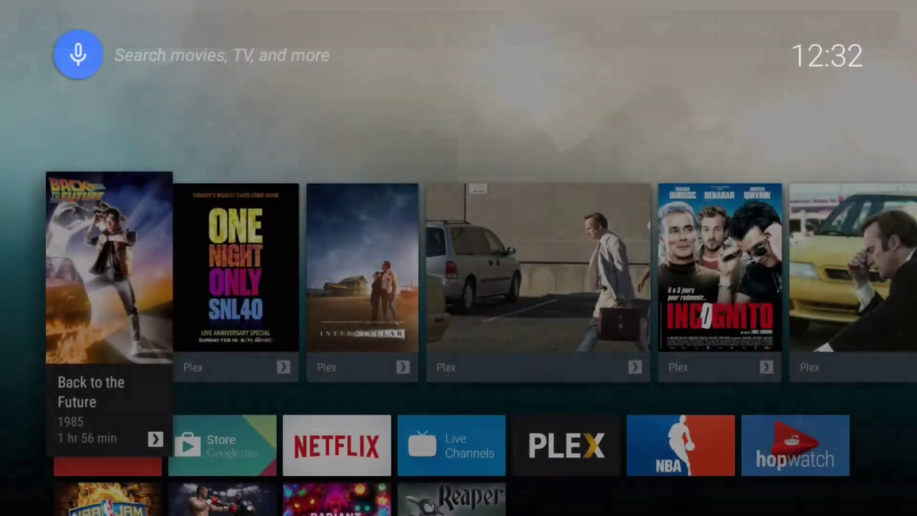
# Launch HopWatch from the home screen's Apps row
pyautogui.press('Down')
pyautogui.press('Right')
pyautogui.press('Right')
pyautogui.press('Right')
pyautogui.press('Right')
pyautogui.press('Right')
pyautogui.press('Right')
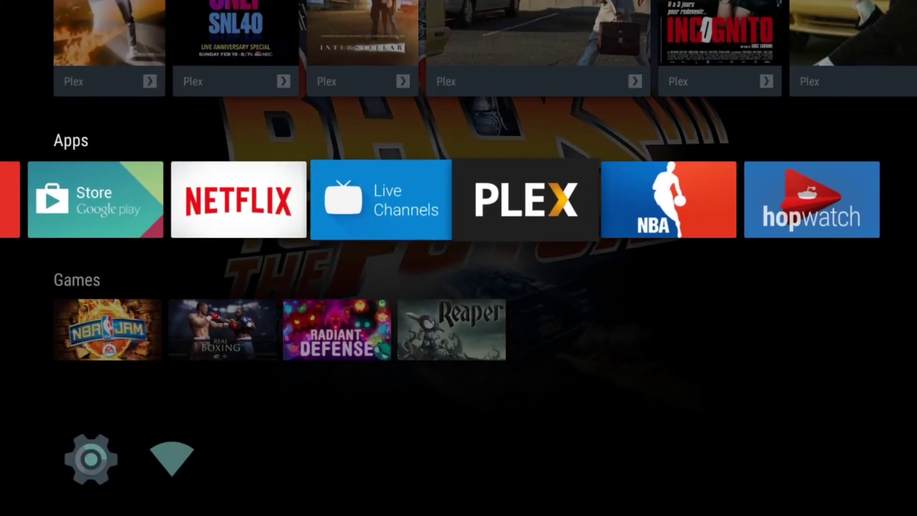
pyautogui.press('Return')
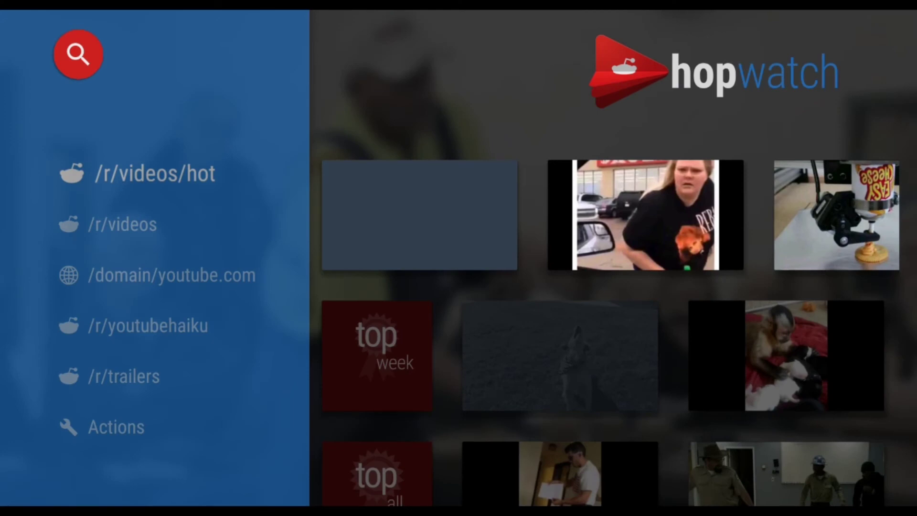
# Browse the /r/videos/hot row and play the video "Kid accidentally shoots computer monitor with an airsoft gun"
pyautogui.press('Right')
pyautogui.press('Right')
pyautogui.press('Right')
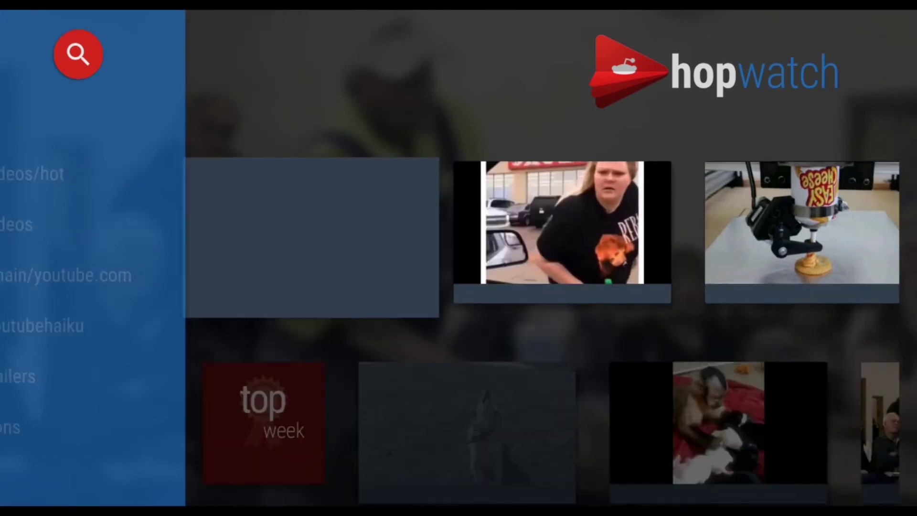
pyautogui.press('Right')
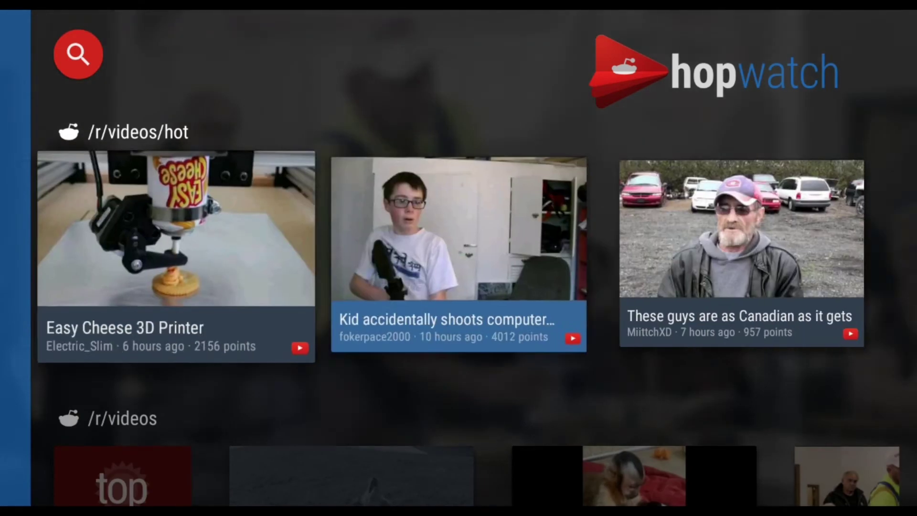
pyautogui.press('Right')
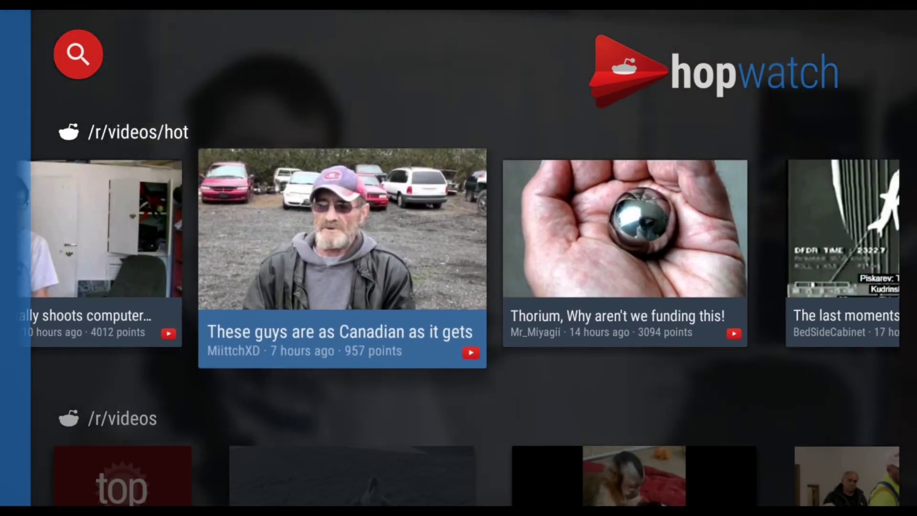
pyautogui.press('Left')
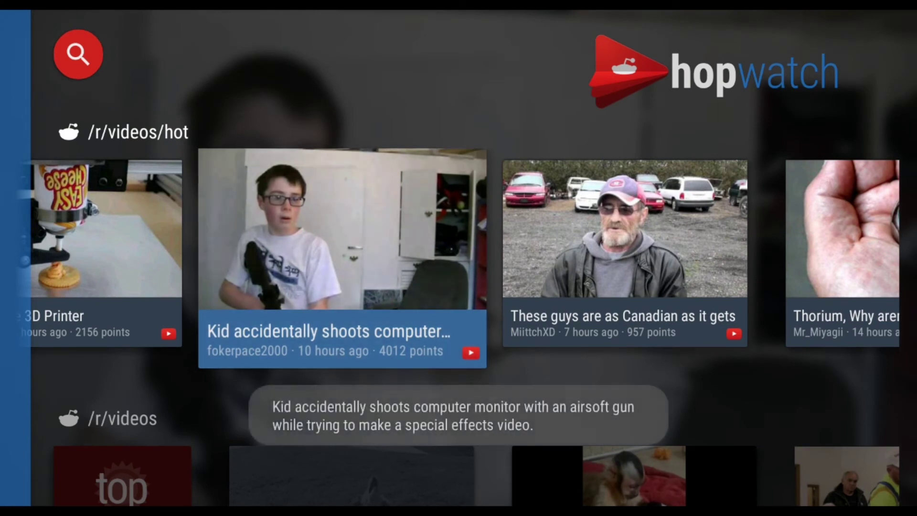
pyautogui.press('Return')
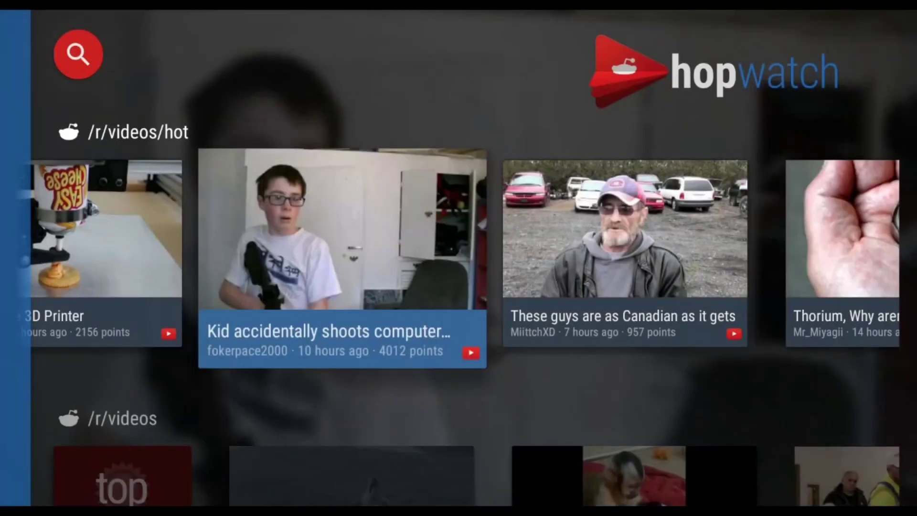
# Cycle the second /r/videos row's sorting through the top periods until it is set to hot
pyautogui.press('Down')
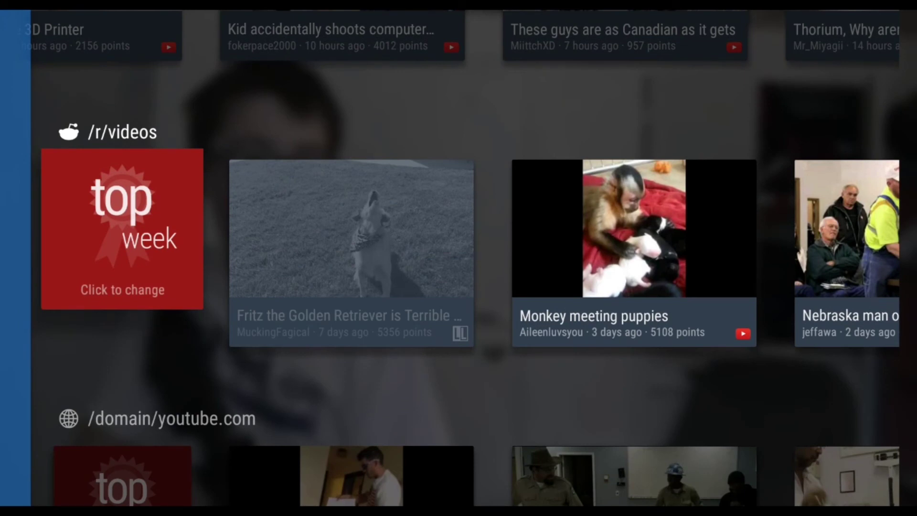
pyautogui.press('Right')
pyautogui.press('Left')
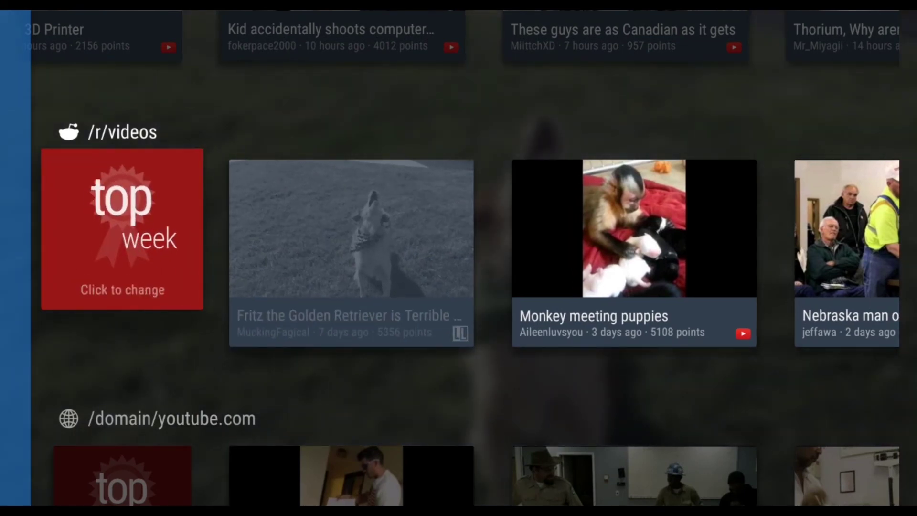
pyautogui.press('Return')
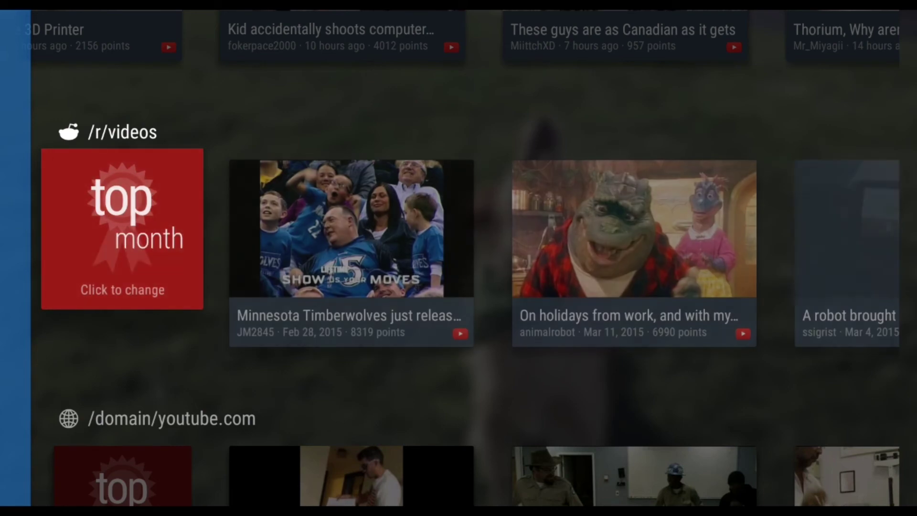
pyautogui.press('Return')
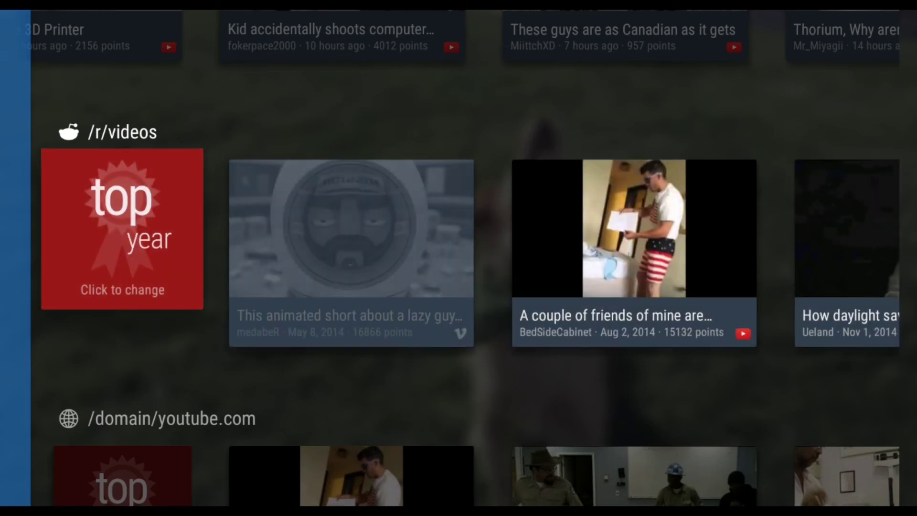
pyautogui.press('Return')
pyautogui.press('Return')
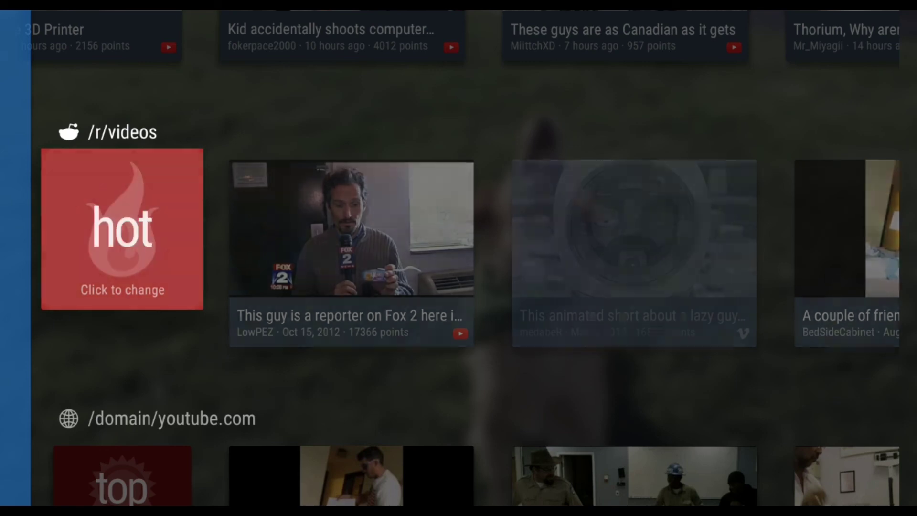
# Look through the top videos of all time in the /domain/youtube.com row
pyautogui.press('Down')
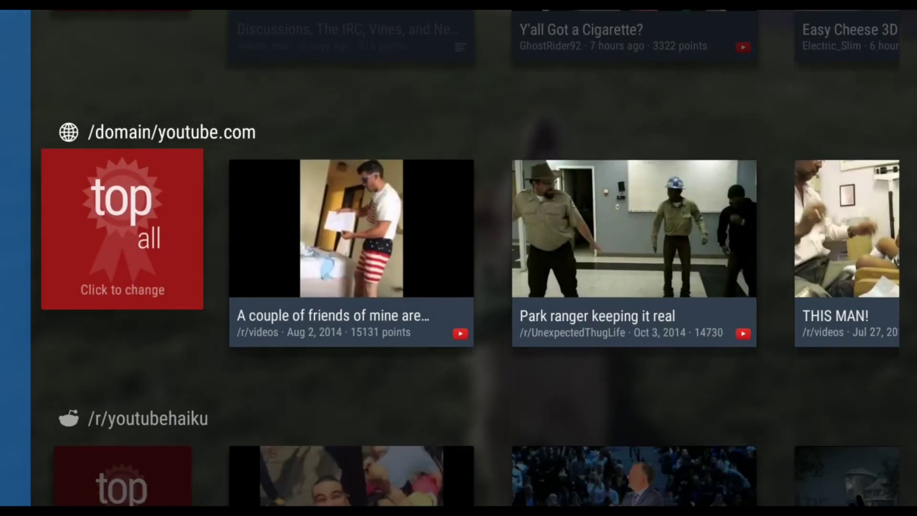
pyautogui.press('Right')
pyautogui.press('Right')
pyautogui.press('Right')
pyautogui.press('Right')
pyautogui.press('Right')
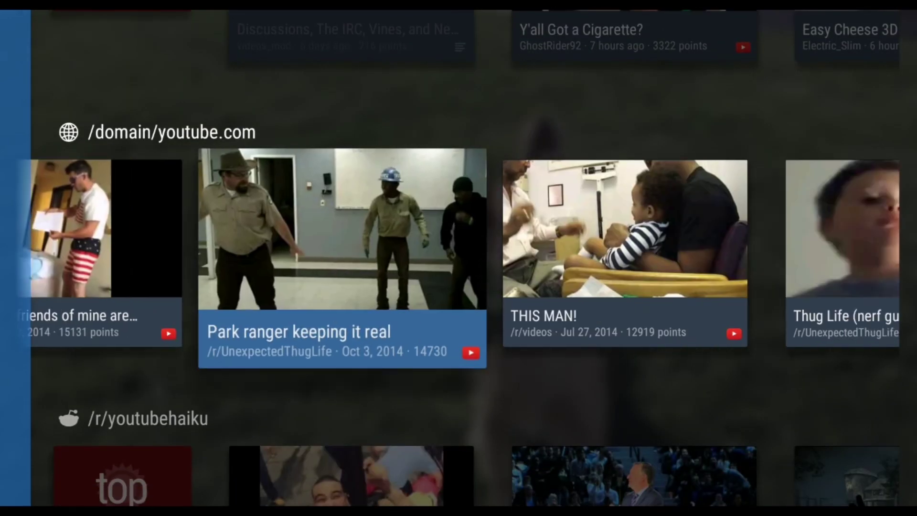
pyautogui.press('Right')
pyautogui.press('Right')
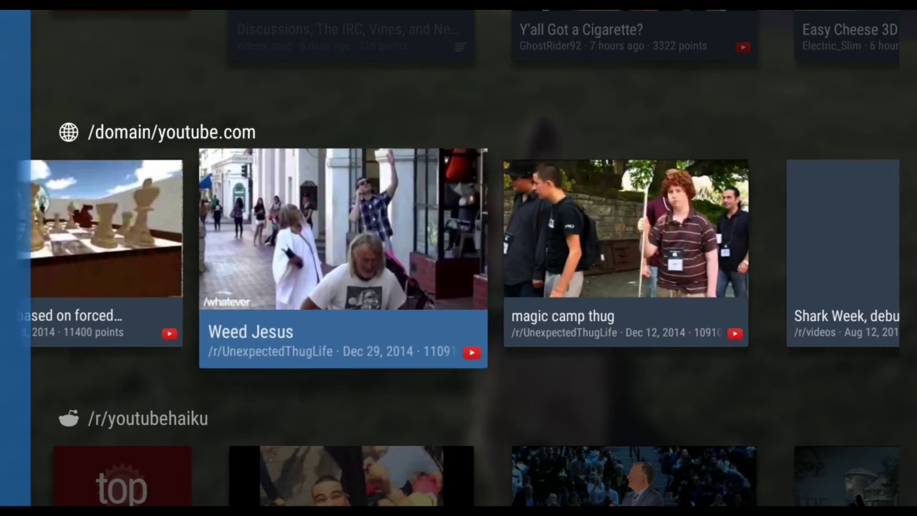
pyautogui.press('Left')
pyautogui.press('Left')
pyautogui.press('Left')
pyautogui.press('Left')
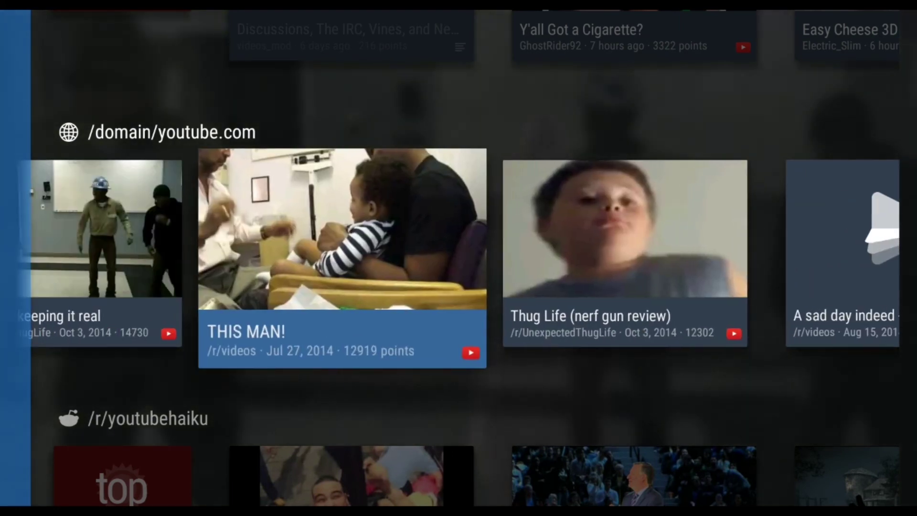
# Go past the /r/youtubehaiku and /r/trailers rows to Actions and open the row editor
pyautogui.press('Down')
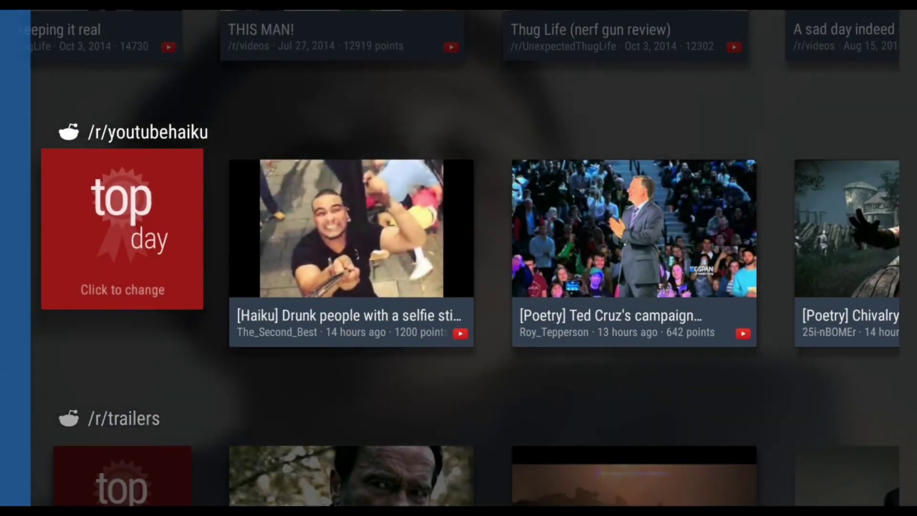
pyautogui.press('Down')
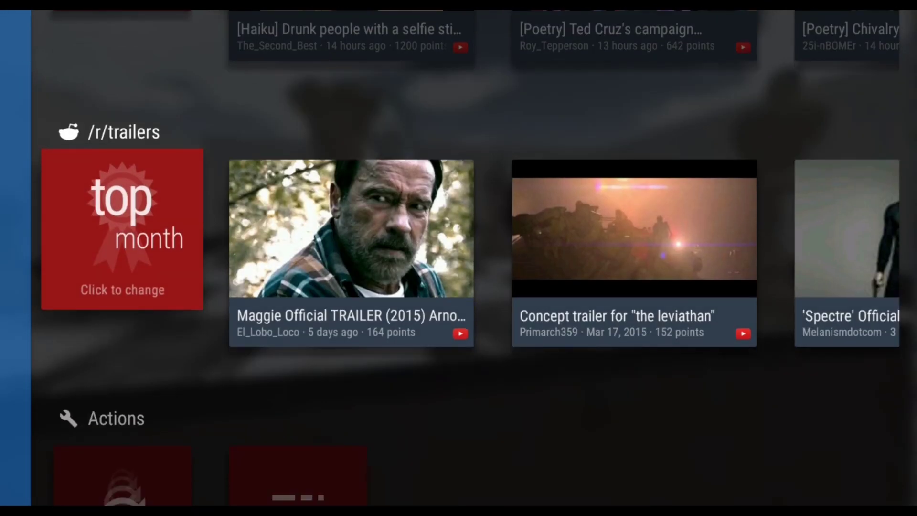
pyautogui.press('Down')
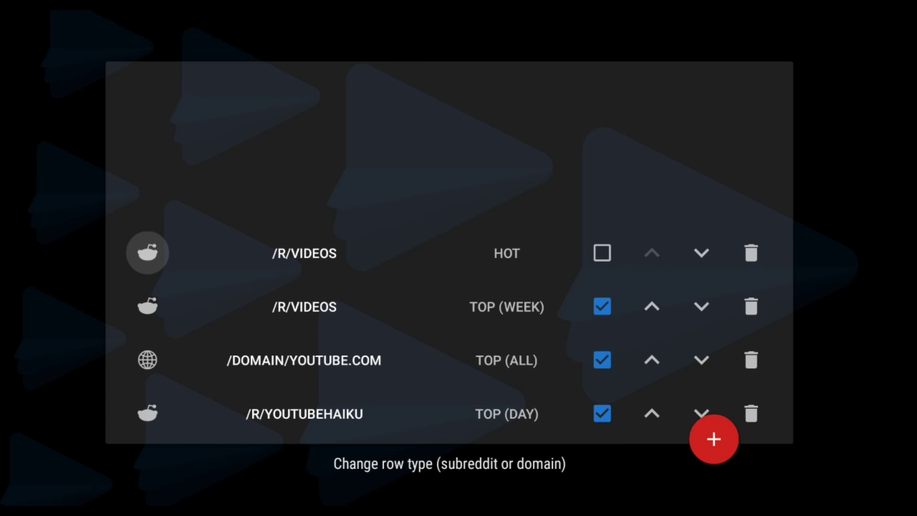
# Review the configured rows in the row editor down to the add-new-row option, and leave for the home screen
pyautogui.press('Down')
pyautogui.press('Down')
pyautogui.press('Down')
pyautogui.press('Down')
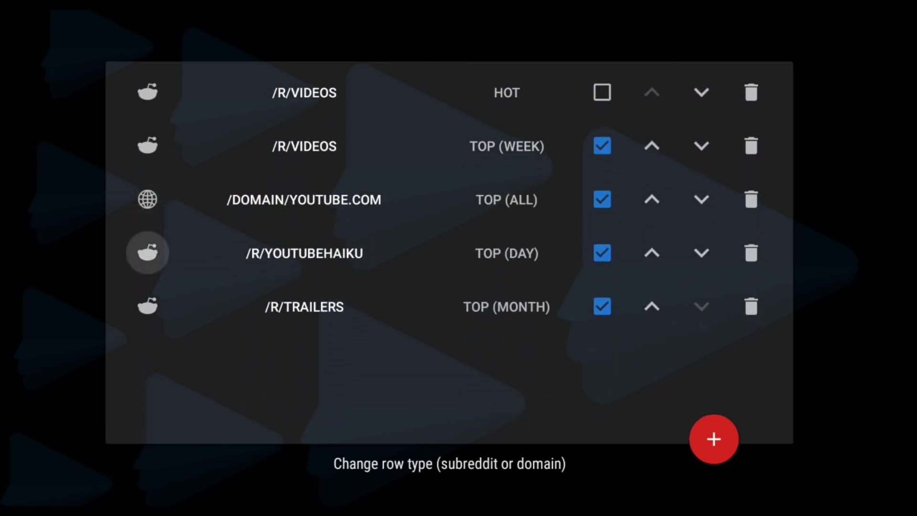
pyautogui.press('Down')
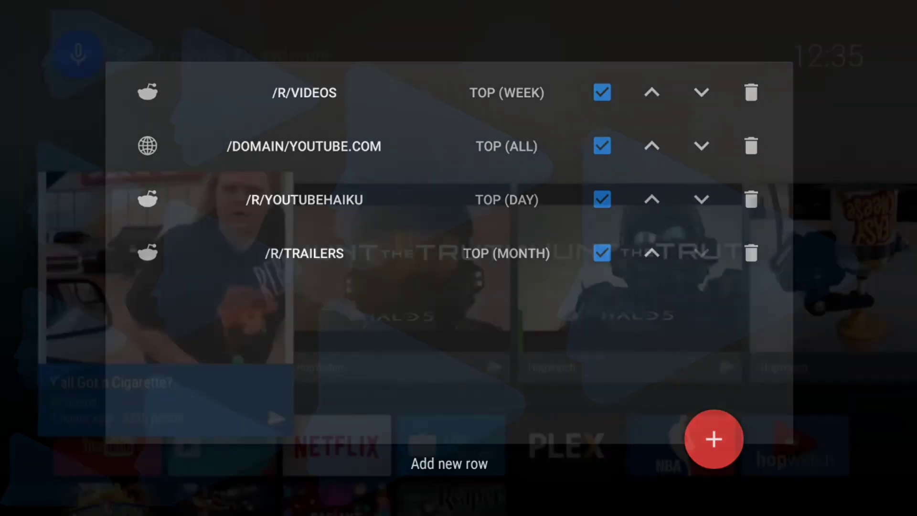
pyautogui.press('Escape')
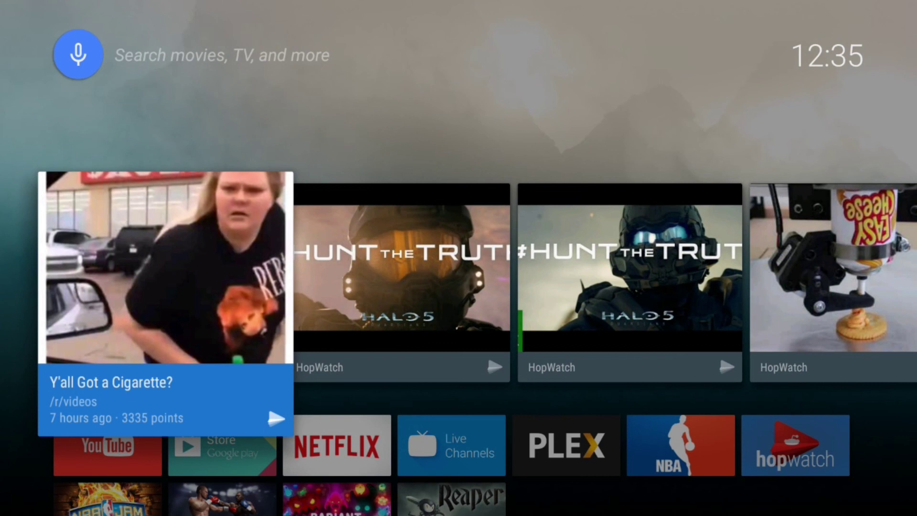
# Look through HopWatch's video recommendations on the home screen and return to the first one, "Y'all Got a Cigarette?"
pyautogui.press('Right')
pyautogui.press('Right')
pyautogui.press('Right')
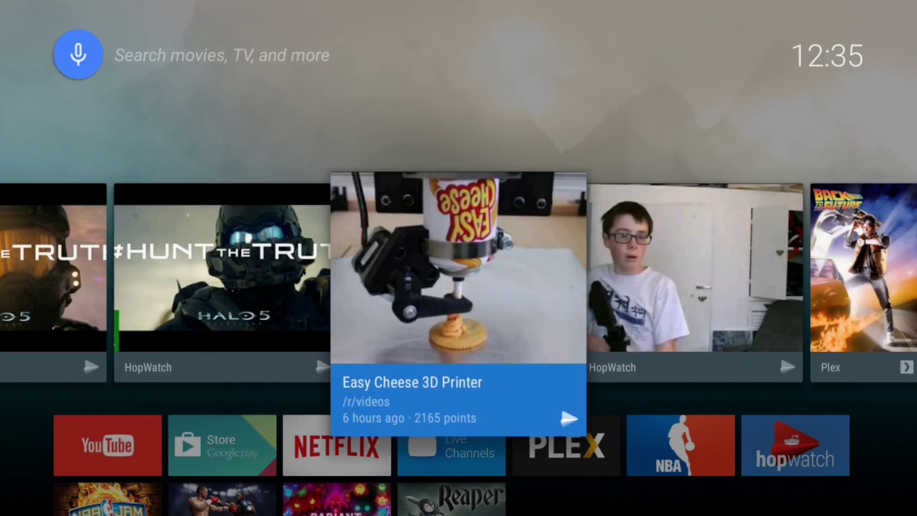
pyautogui.press('Right')
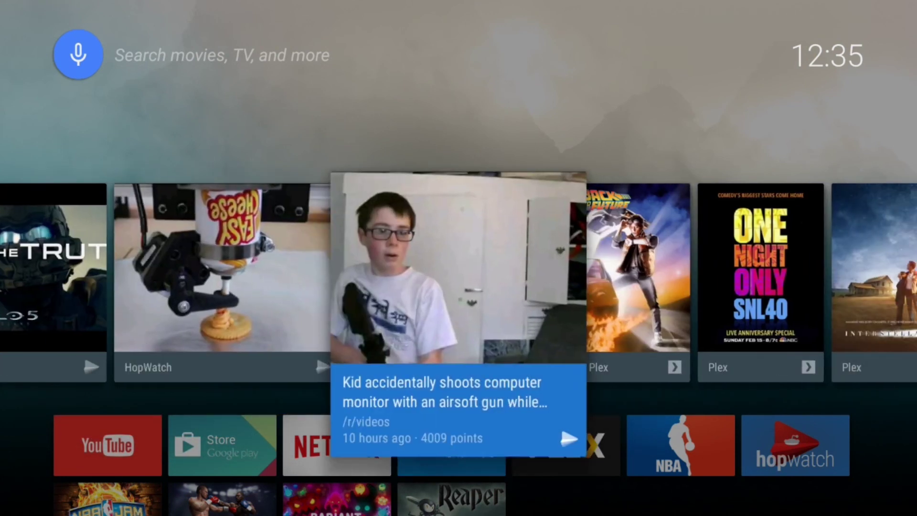
pyautogui.press('Left')
pyautogui.press('Left')
pyautogui.press('Left')
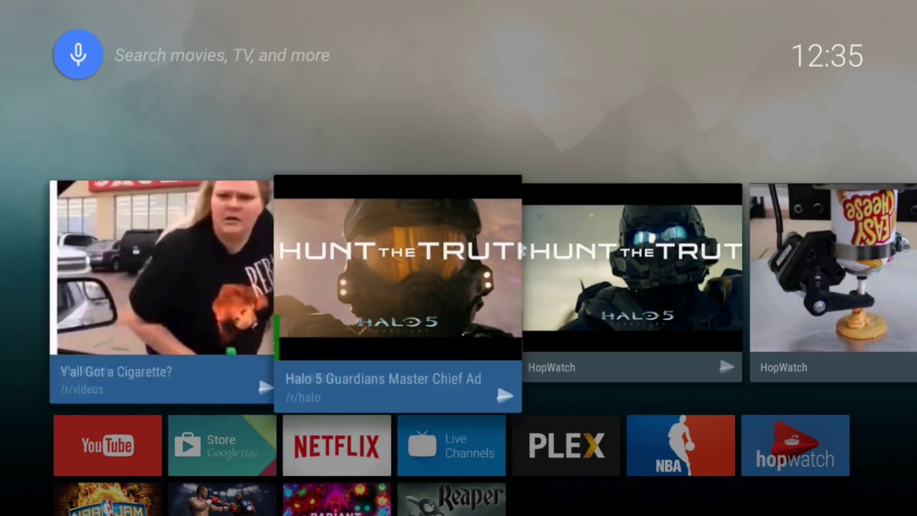
pyautogui.press('Left')
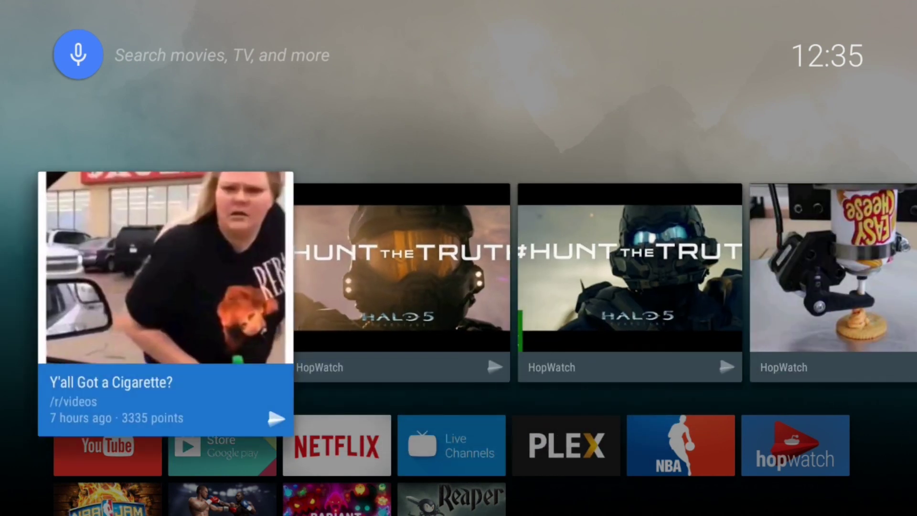